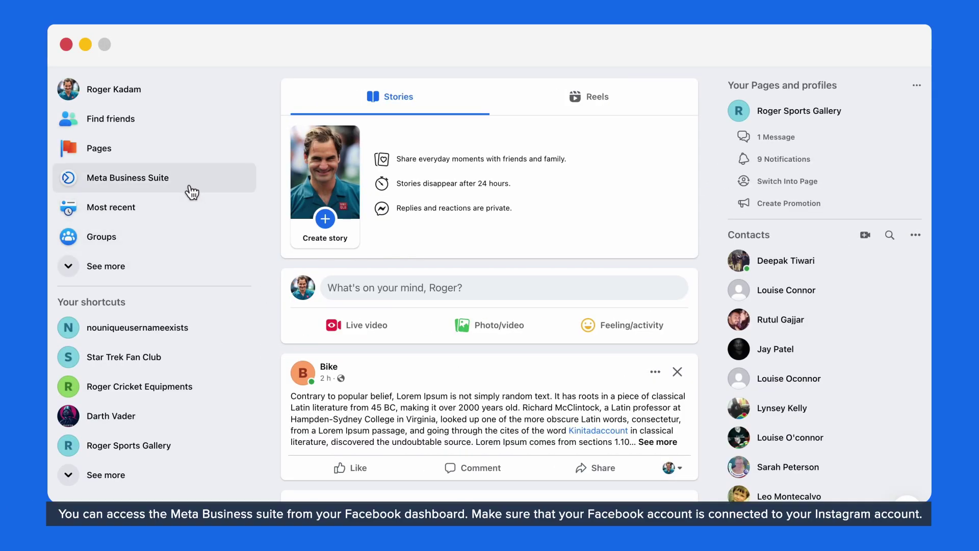
Start a new post in Meta Business Suite and open the Post to account list.
left_click(192, 193)
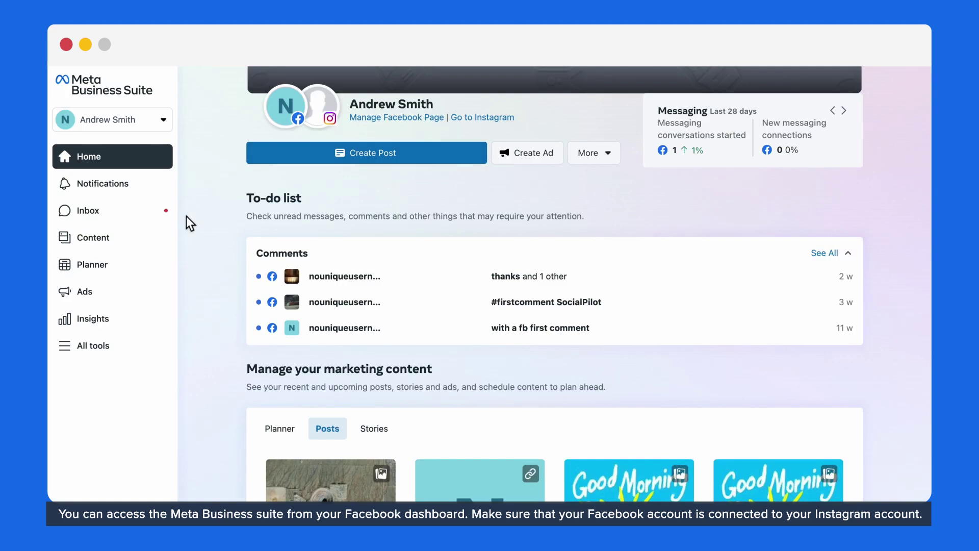
left_click(317, 162)
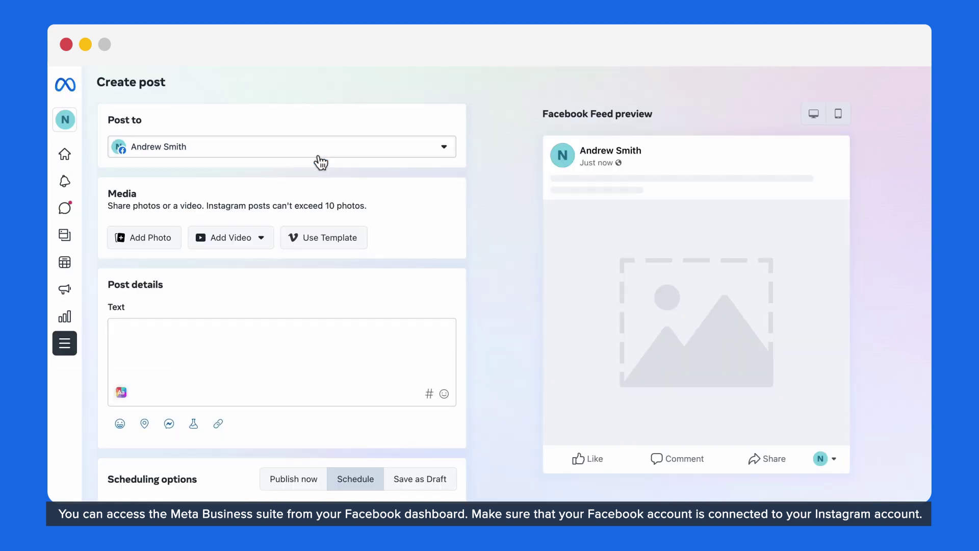
left_click(455, 156)
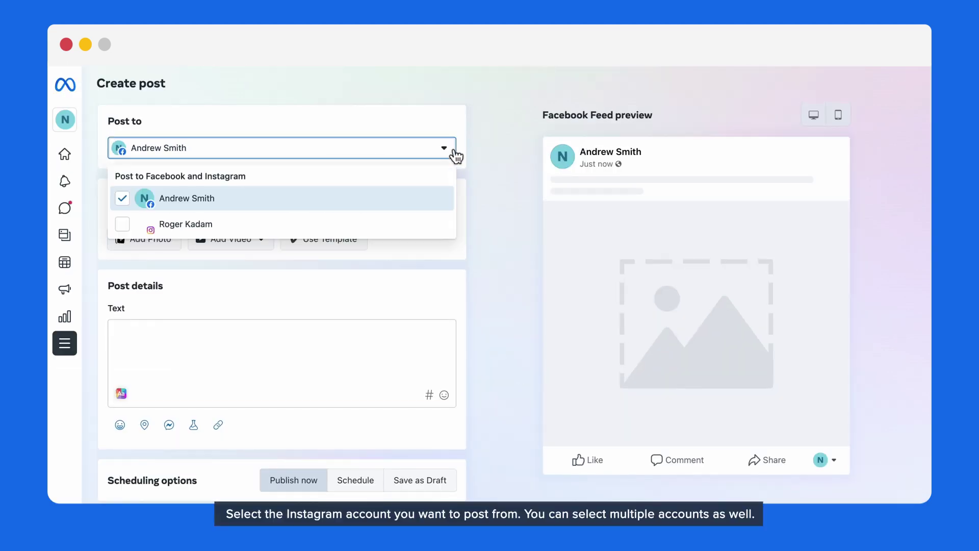
Target the Instagram account and add the concert photo to the post.
left_click(123, 225)
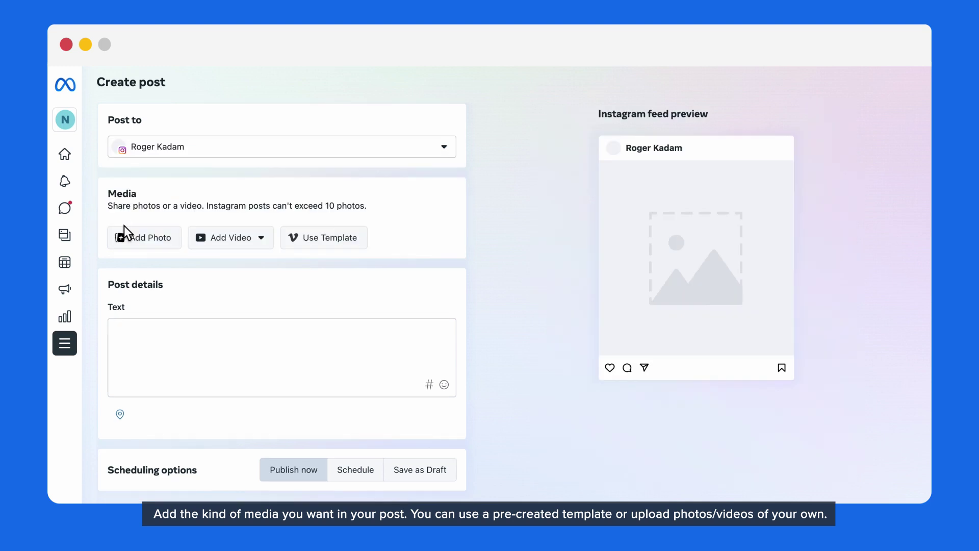
left_click(318, 241)
scroll(317, 245, "down", 5)
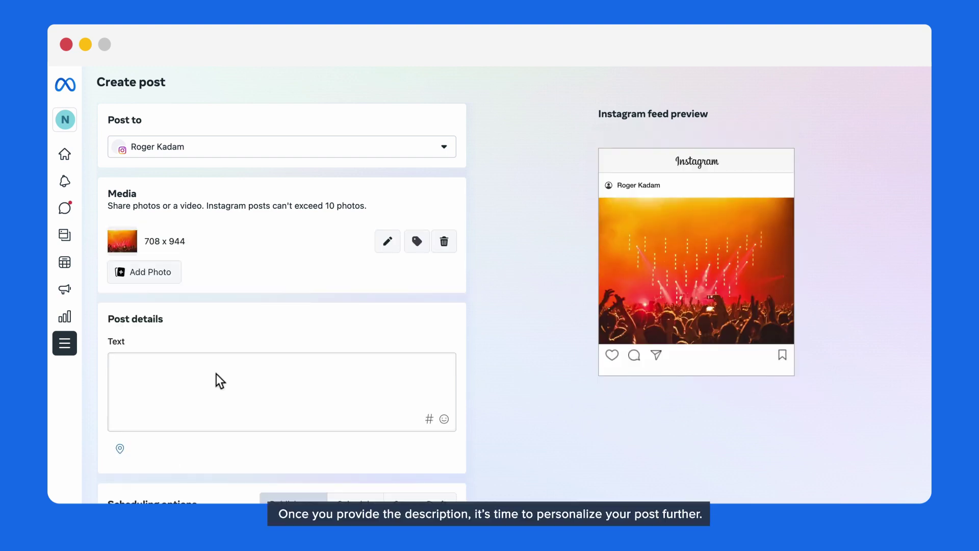
left_click(216, 376)
Paste the Monday Motivation caption with #MondayMotivation #MusicLovers and switch on Boost post.
type("We've got some great artists lined up for a show this Monday! What is YOUR go-to Monday Motivation music? #MondayMotivation #MusicLovers")
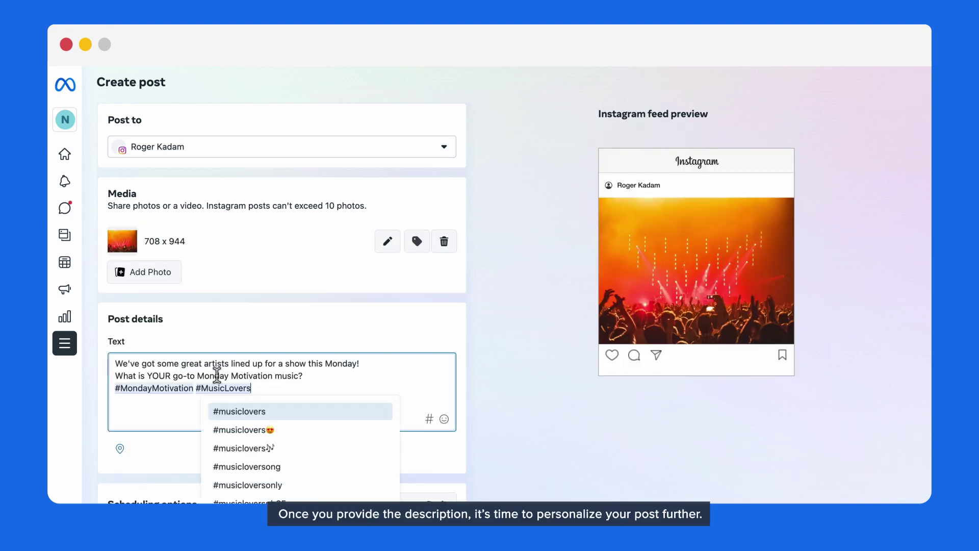
left_click(194, 457)
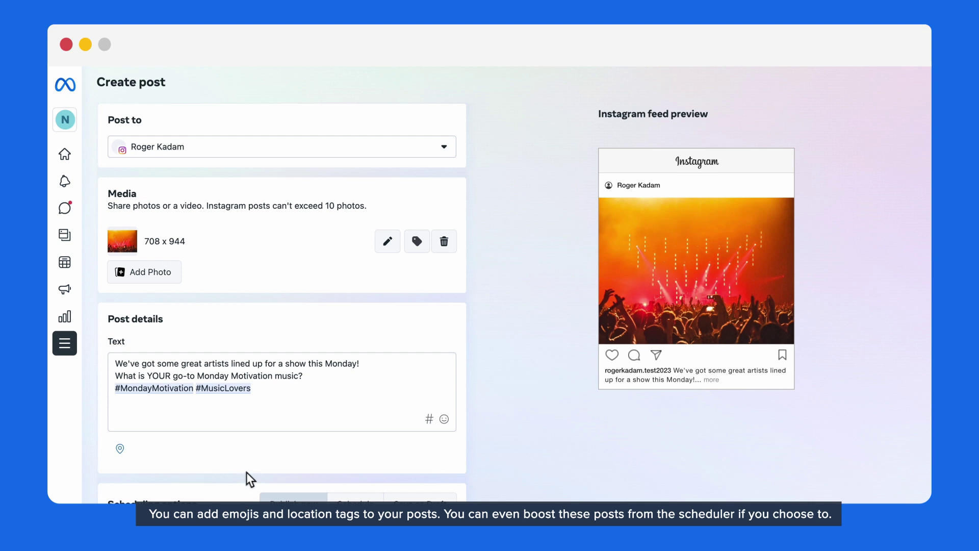
scroll(246, 472, "down", 3)
left_click(121, 473)
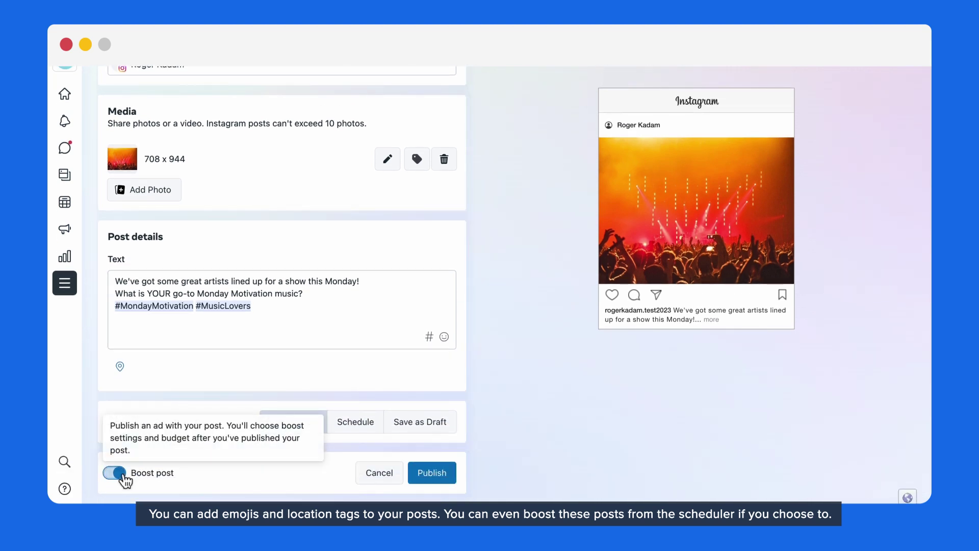
scroll(529, 350, "up", 3)
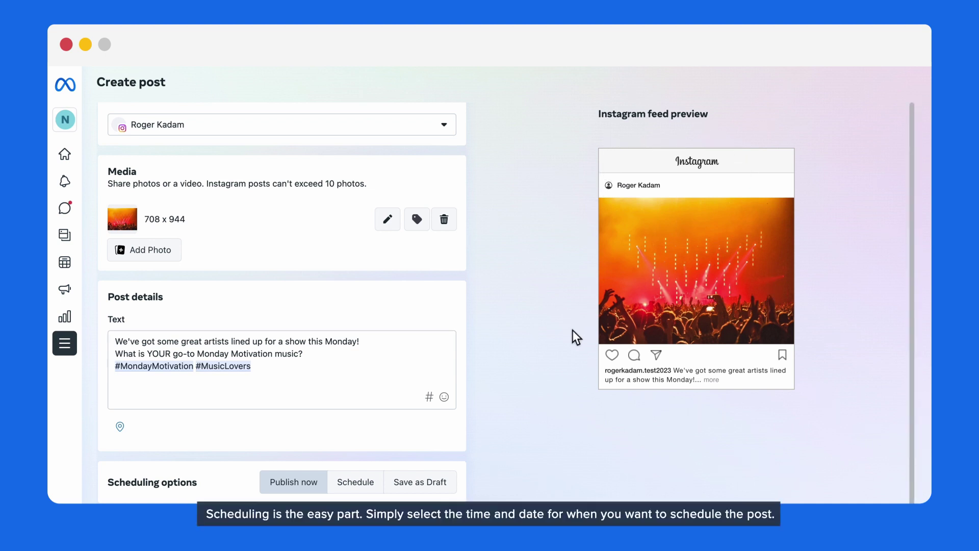
Schedule the post for the suggested active time Fri, 14/04 at 12:30 PM.
scroll(574, 329, "down", 3)
left_click(352, 428)
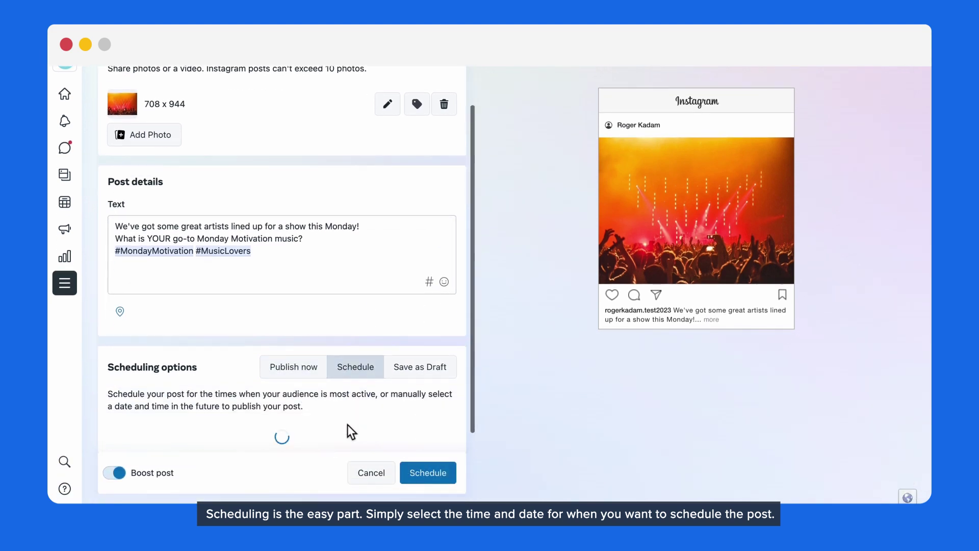
scroll(348, 420, "down", 5)
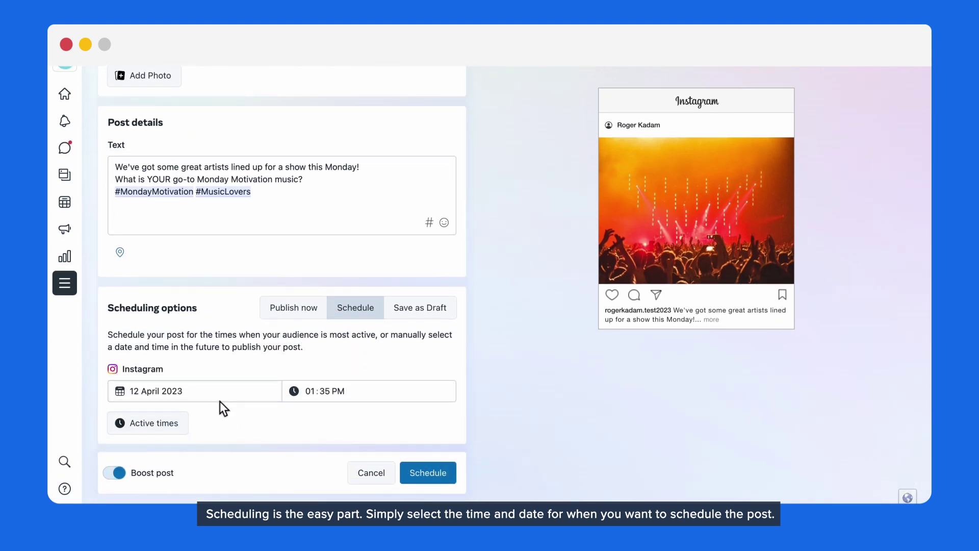
left_click(175, 428)
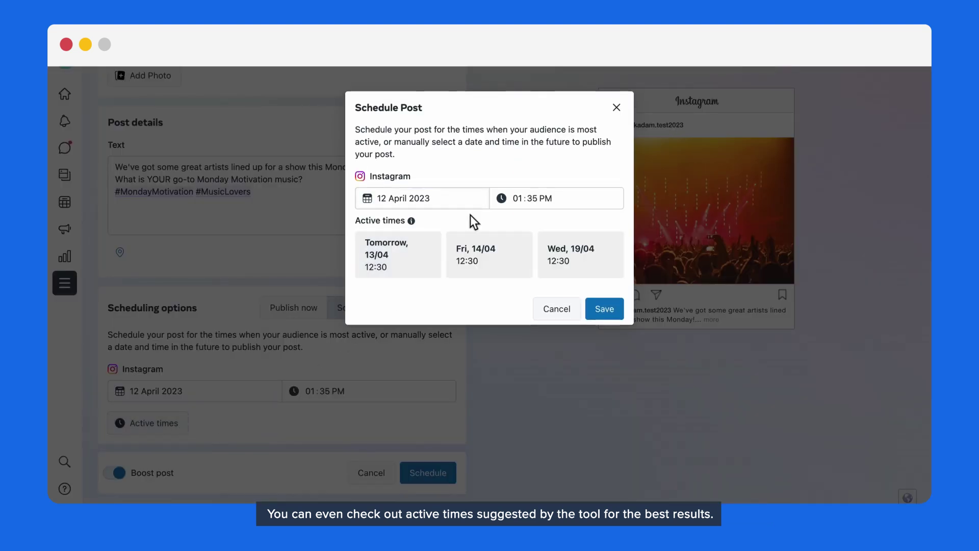
left_click(495, 271)
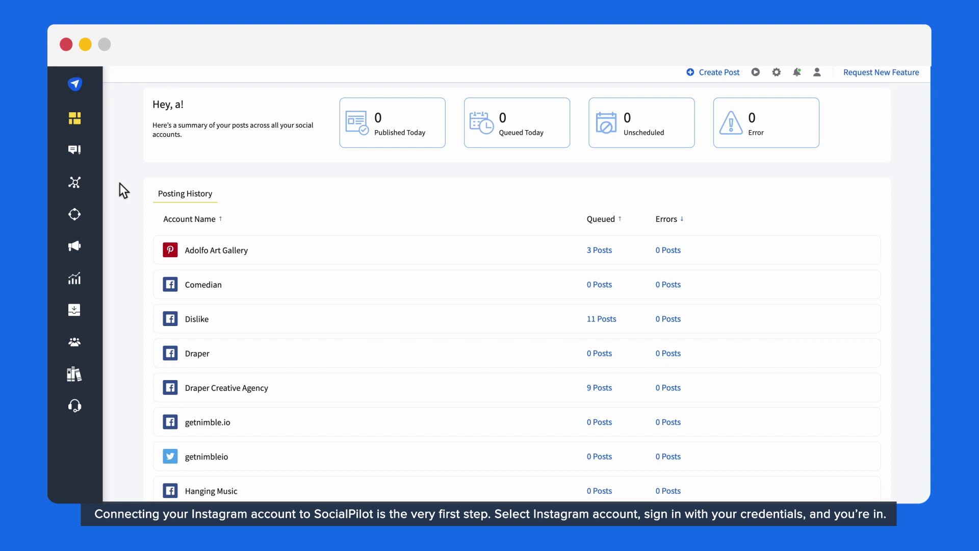
Connect an Instagram business account, confirming with the Facebook password.
mouse_move(115, 189)
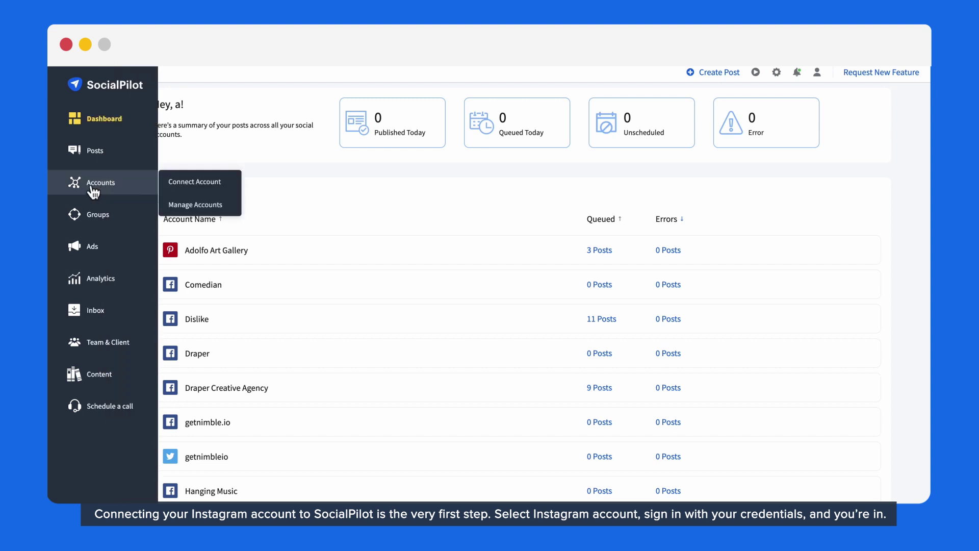
left_click(191, 187)
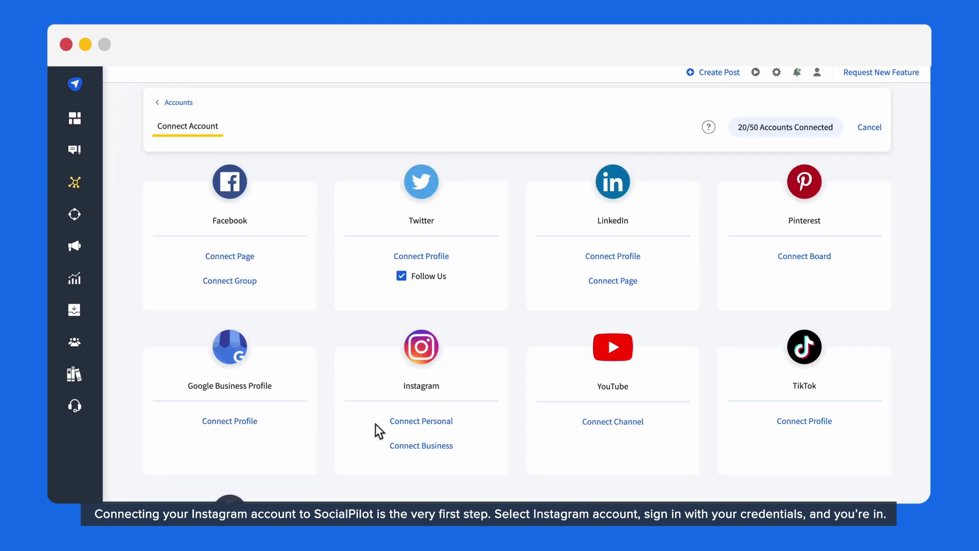
left_click(422, 446)
left_click(627, 276)
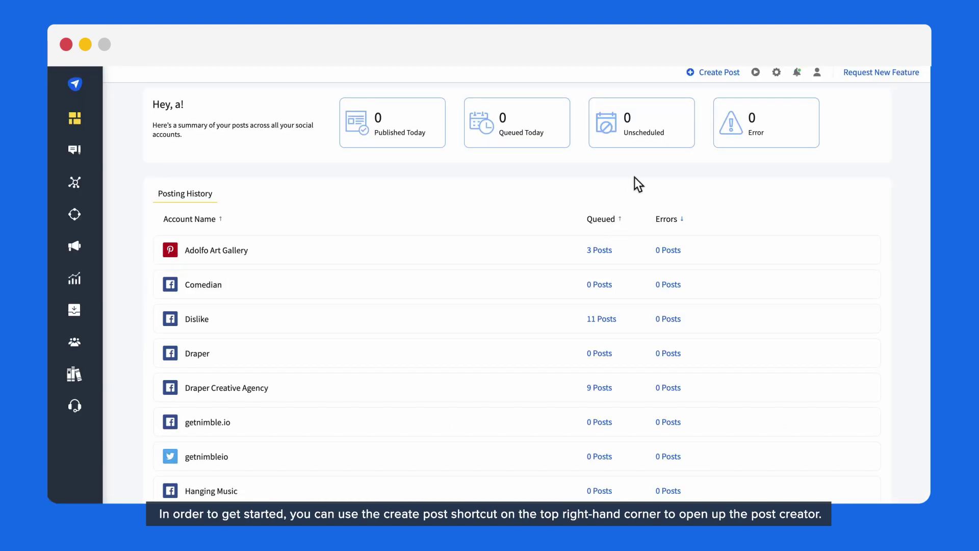
left_click(720, 74)
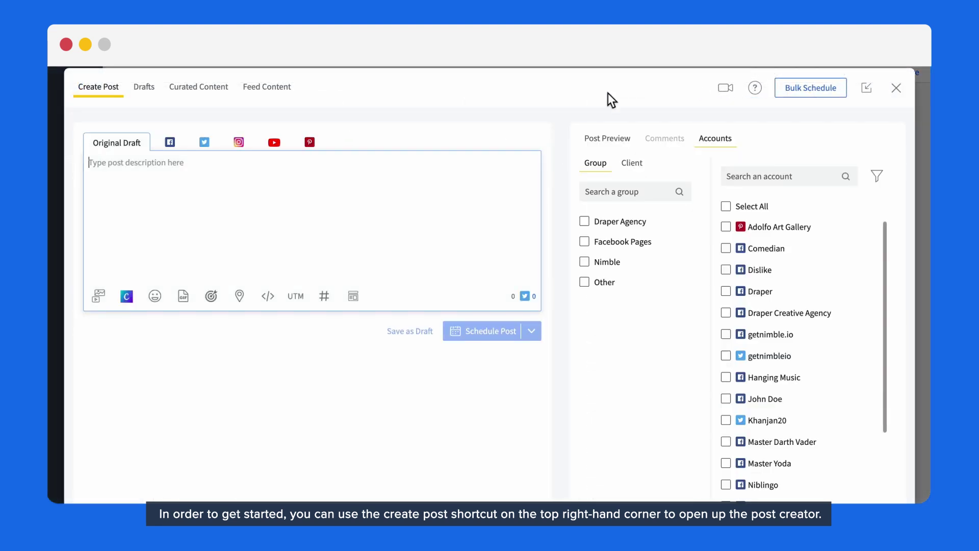
Paste the Monday-music caption into the Instagram version and attach image.png from Downloads.
left_click(240, 145)
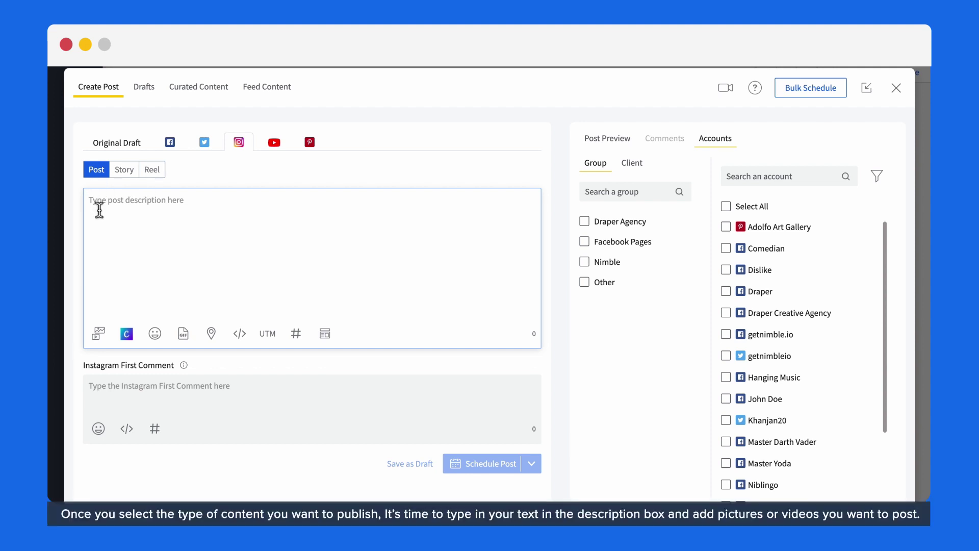
type("We've got some great artists lined up for a show this Monday! What is YOUR go-to Monday Motivation music? #MondayMotivation #MusicLovers")
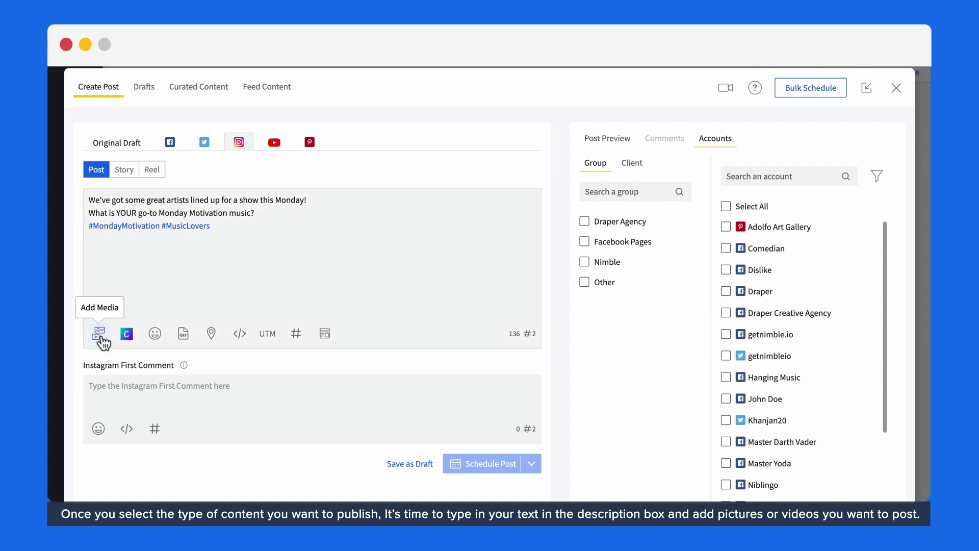
left_click(98, 333)
left_click(144, 428)
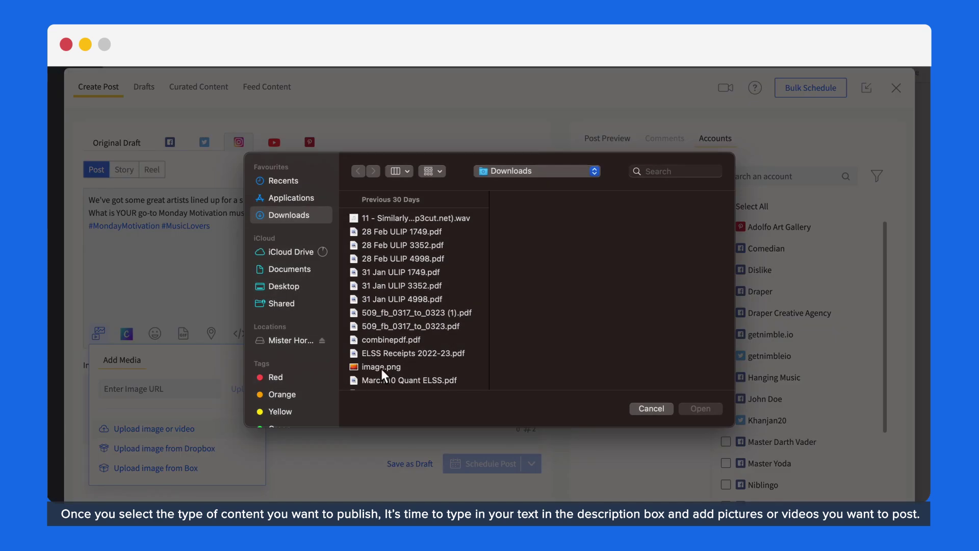
left_click(381, 368)
left_click(700, 408)
scroll(282, 489, "down", 2)
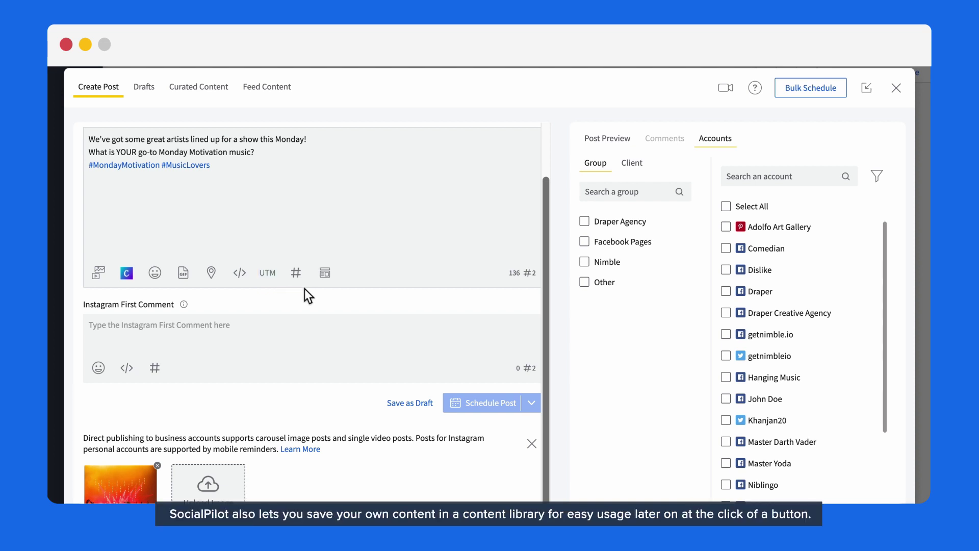
left_click(325, 273)
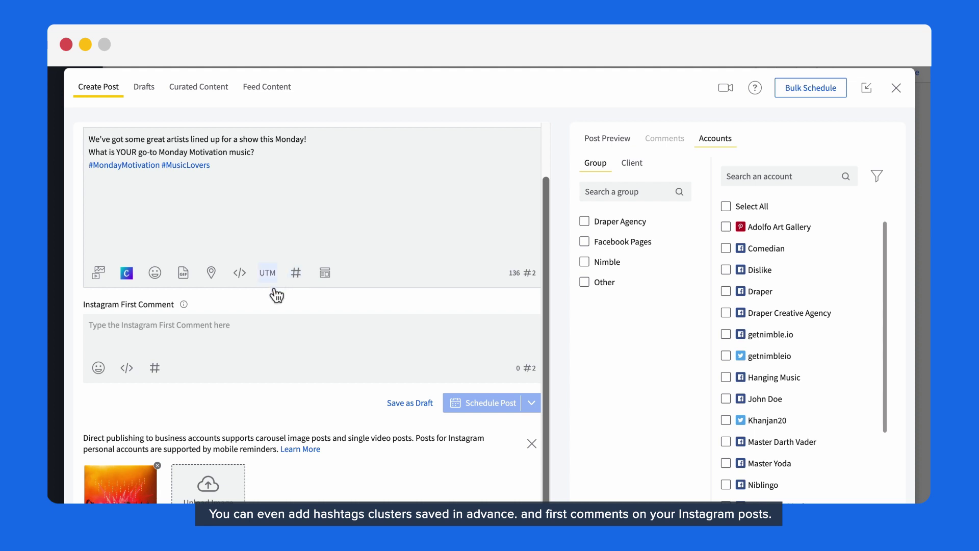
left_click(193, 332)
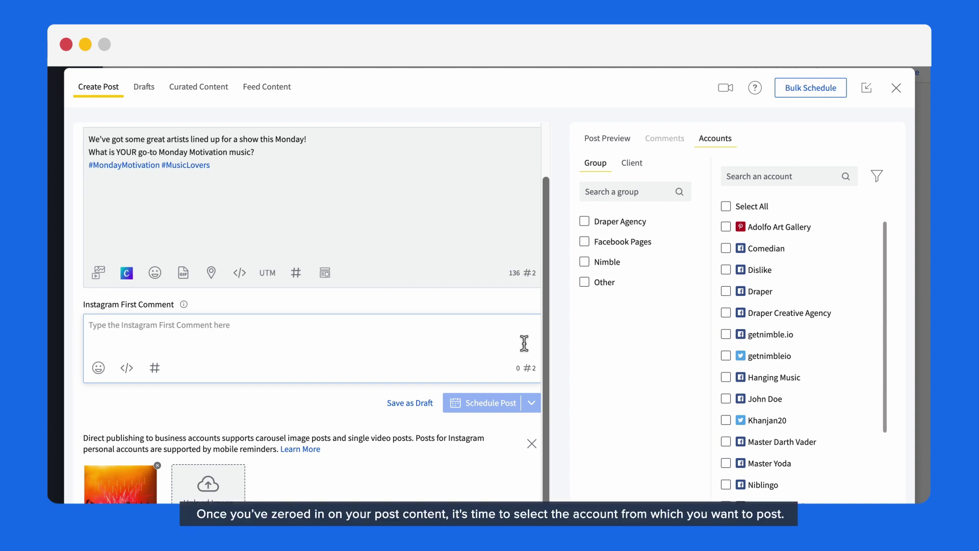
Select an Instagram account, Draper Agency and Facebook Pages groups, and the first client, then preview.
scroll(765, 382, "down", 3)
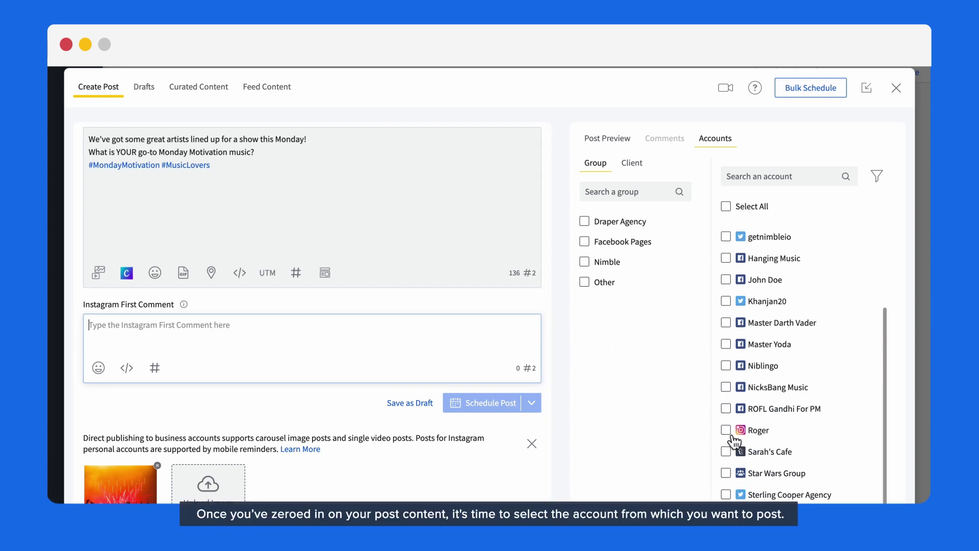
left_click(733, 437)
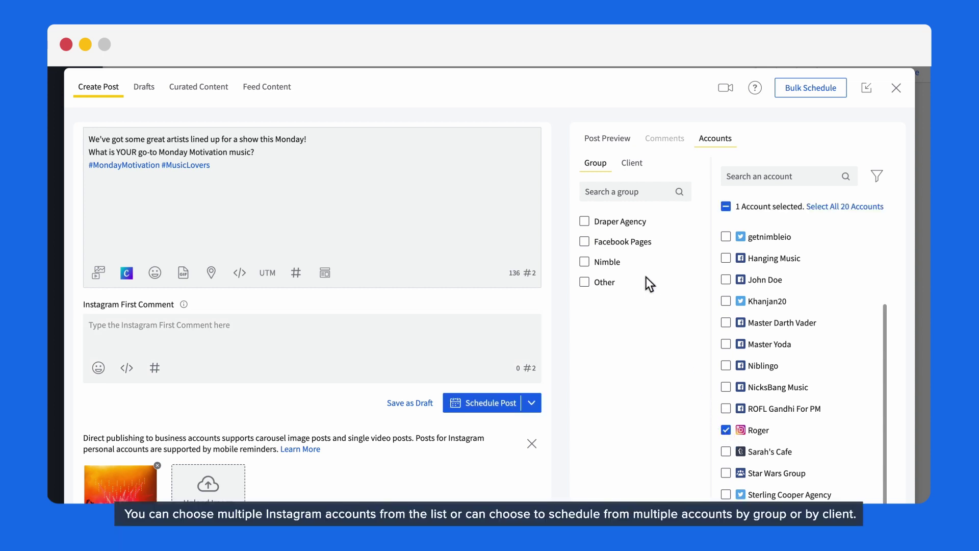
left_click(587, 221)
left_click(587, 242)
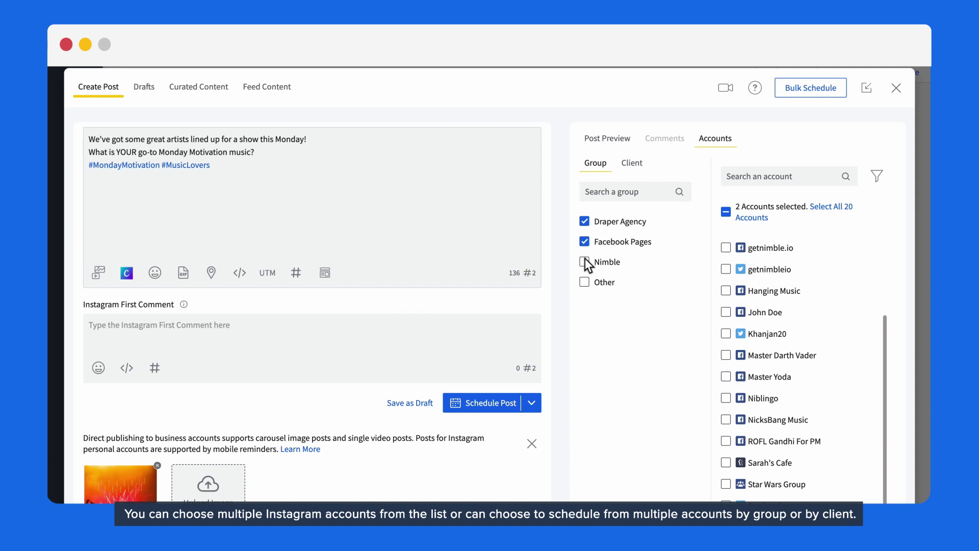
left_click(647, 175)
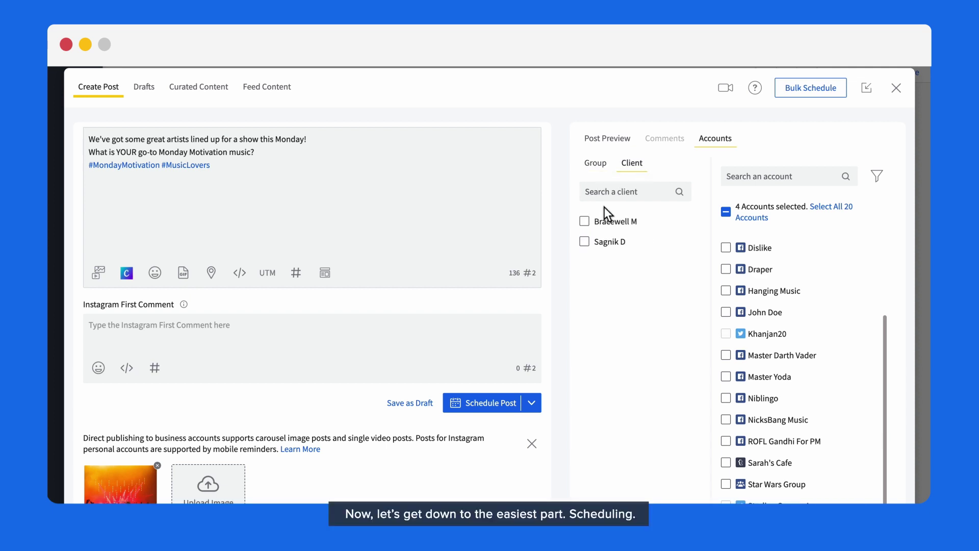
left_click(585, 221)
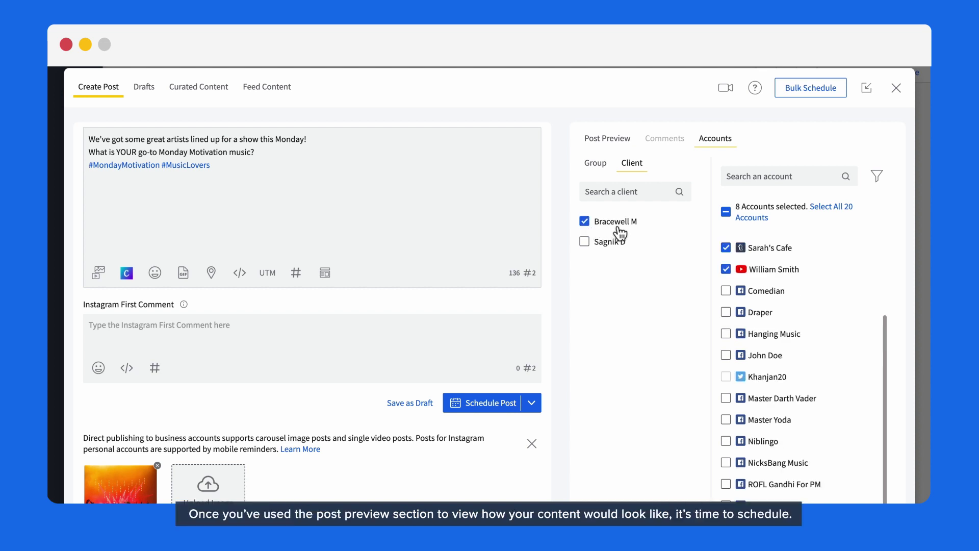
left_click(616, 147)
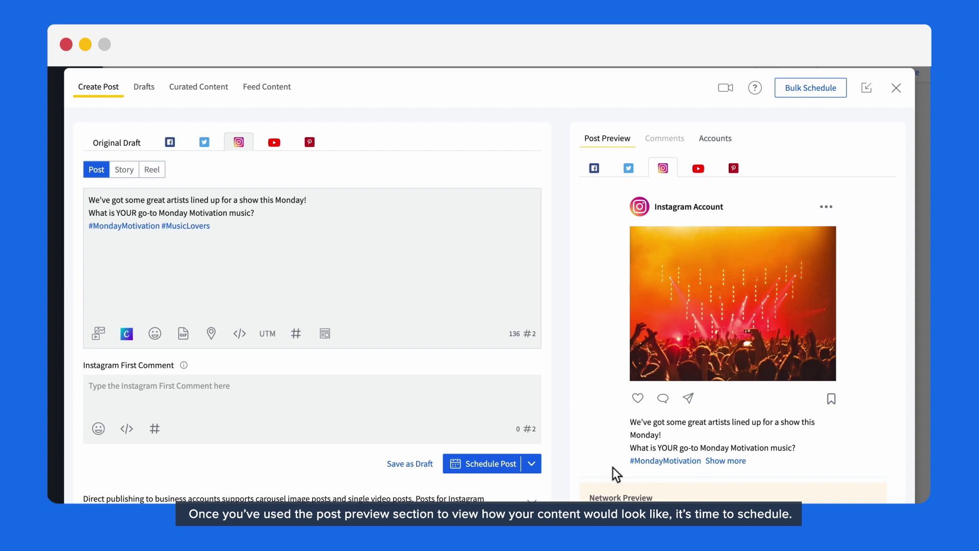
Review the schedule date and time, then view Repeat Post's repeat-count options unchanged.
left_click(502, 464)
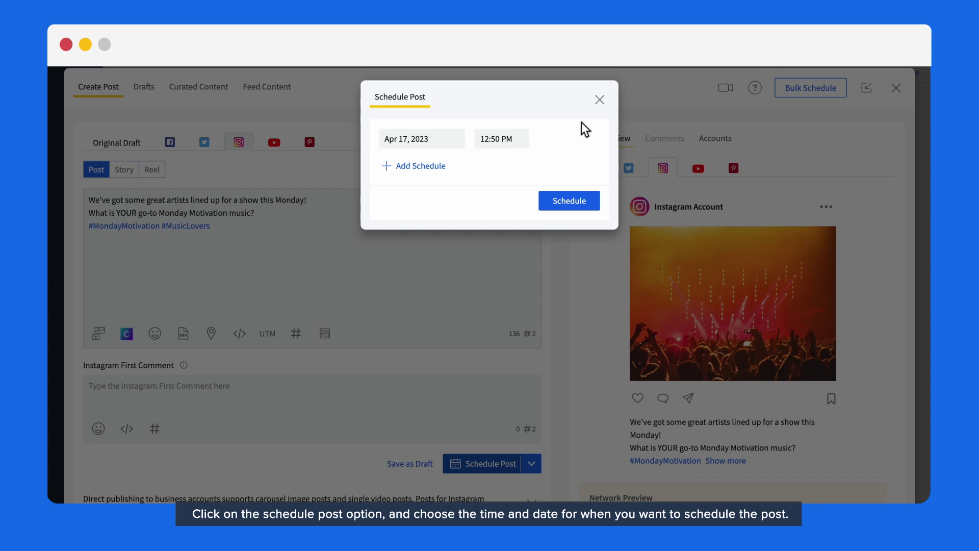
left_click(600, 100)
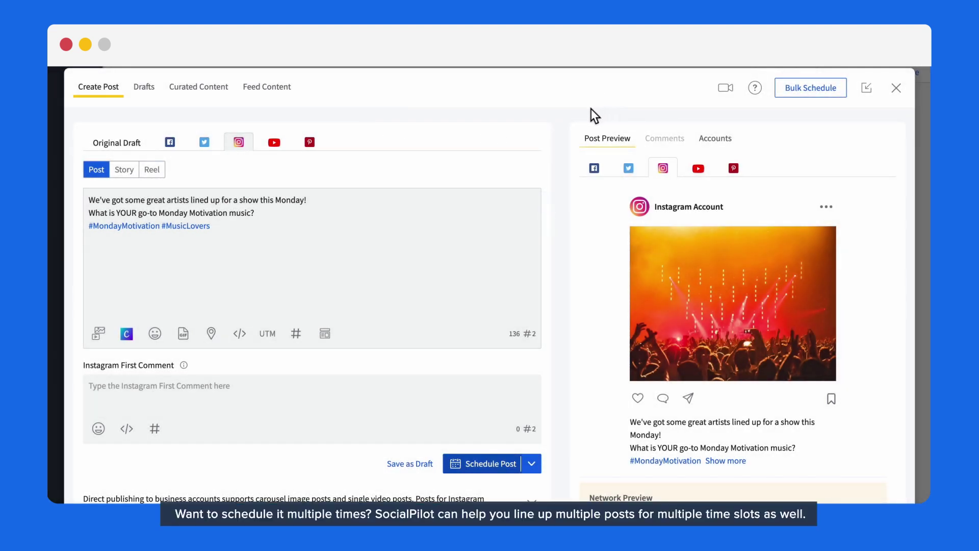
scroll(528, 391, "down", 3)
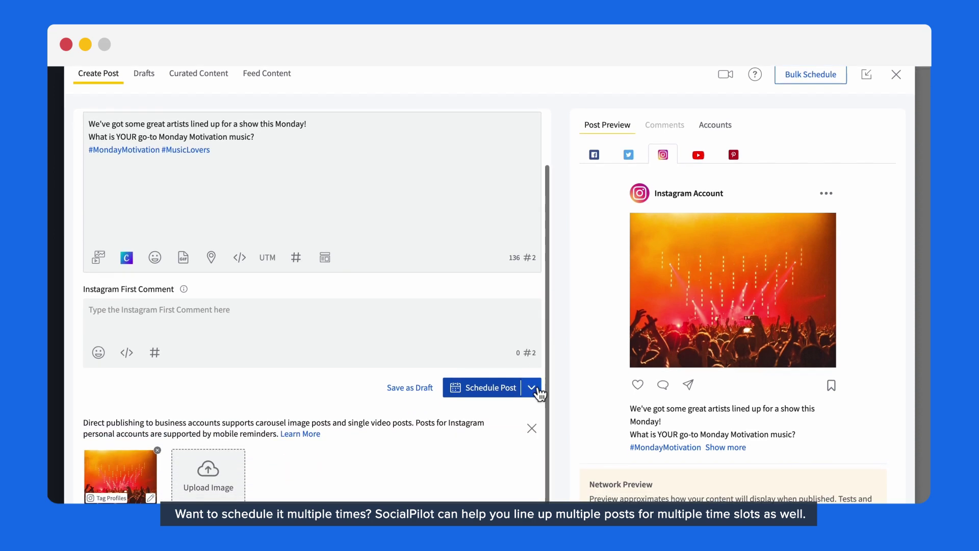
left_click(533, 378)
left_click(514, 476)
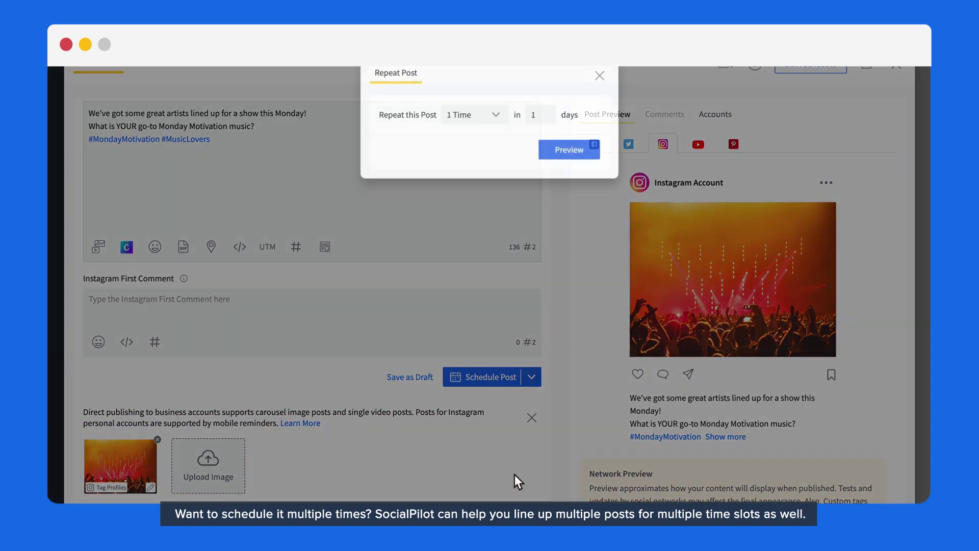
left_click(496, 138)
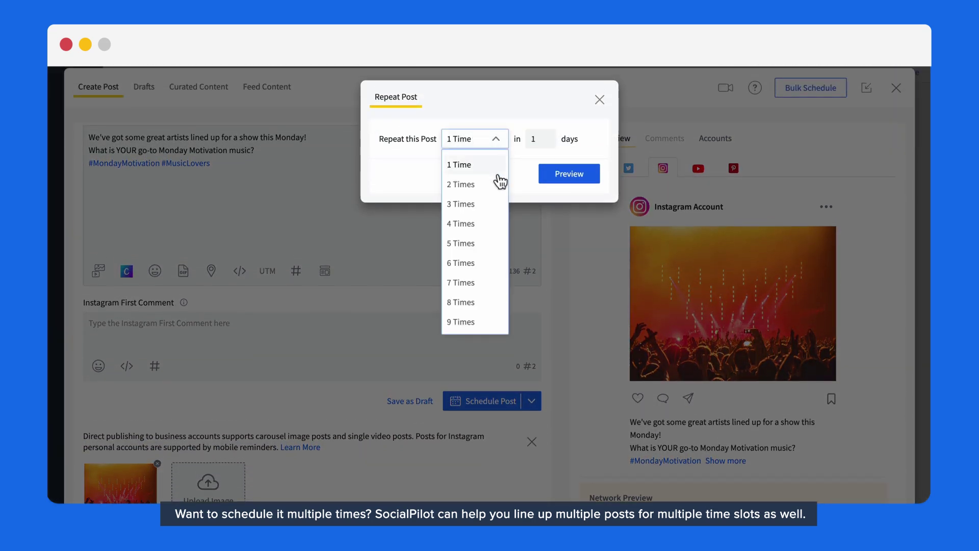
left_click(532, 169)
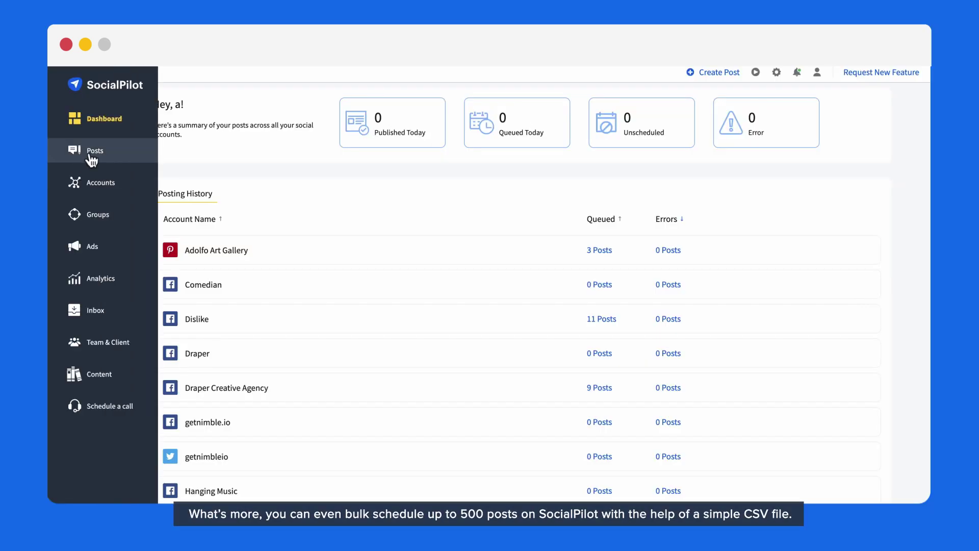
Open Posts > Bulk Schedule to reach the CSV Upload step.
mouse_move(92, 159)
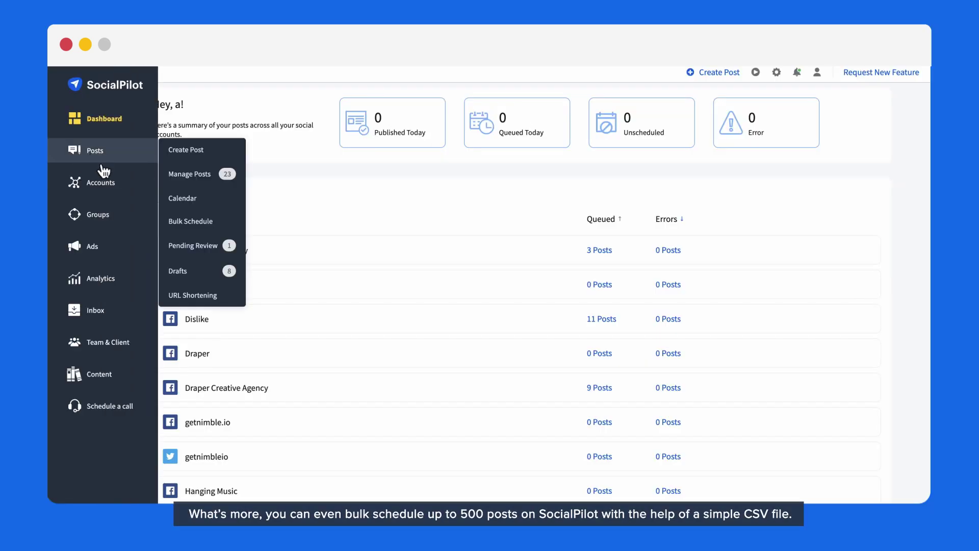
left_click(181, 224)
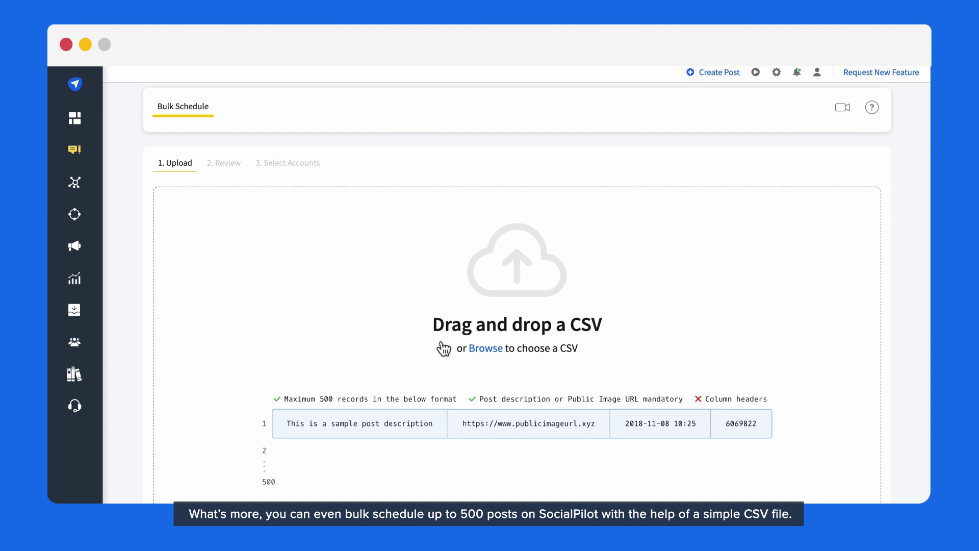